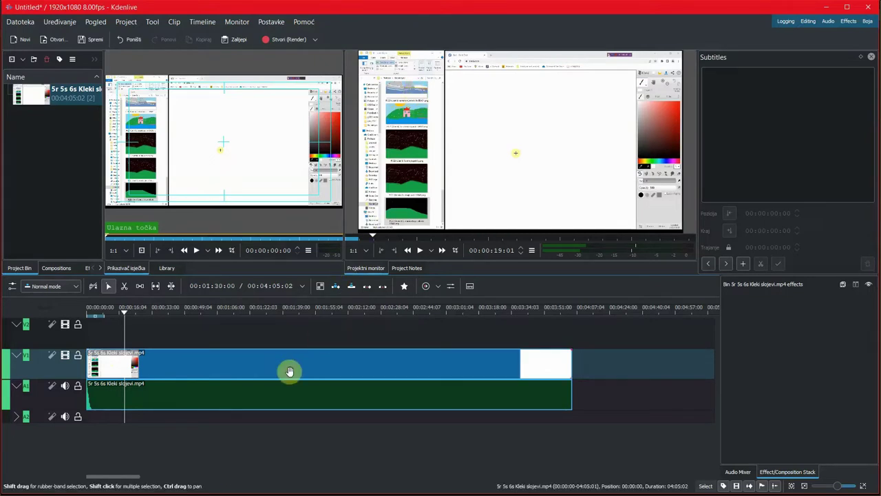
- Ungroup the Kleki slojevi clip so that its video and audio can be selected separately
click(262, 371)
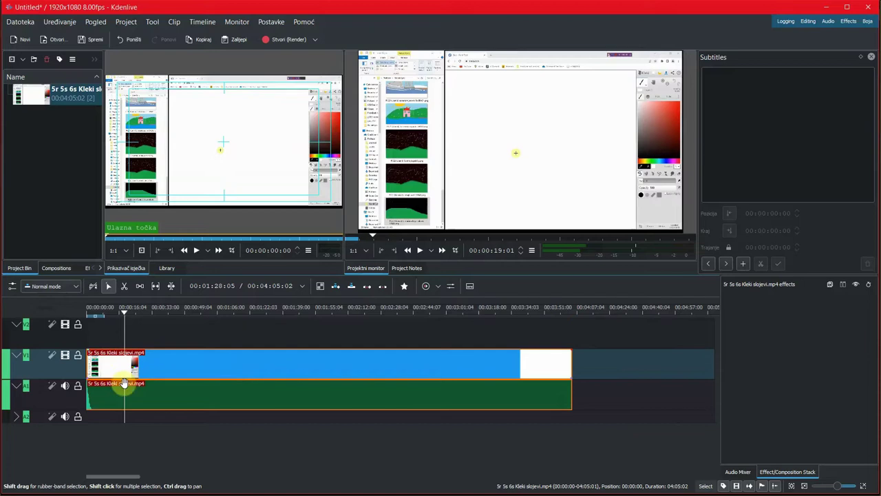
right_click(183, 363)
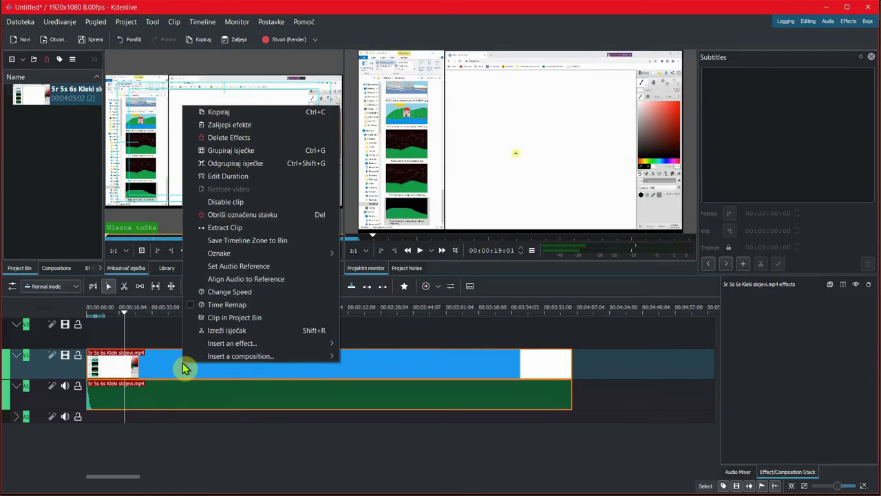
click(241, 169)
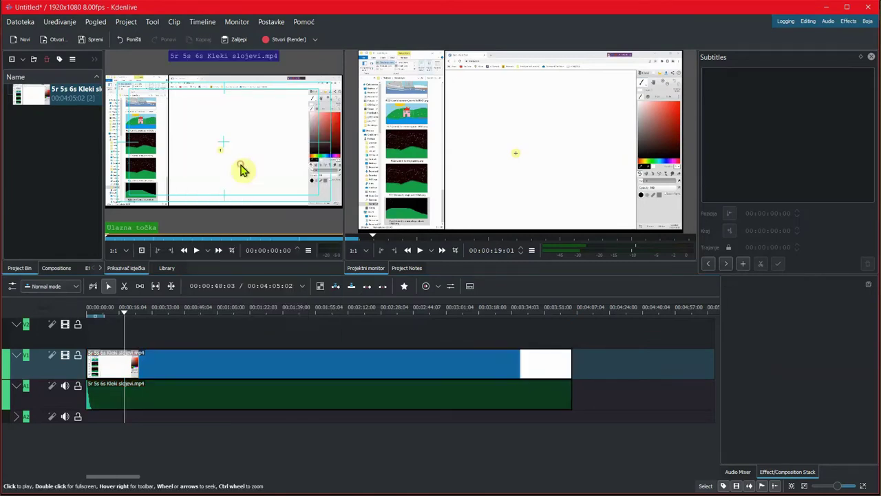
- Duplicate the V1 video clip onto track V2, aligned with the start of the timeline
click(210, 367)
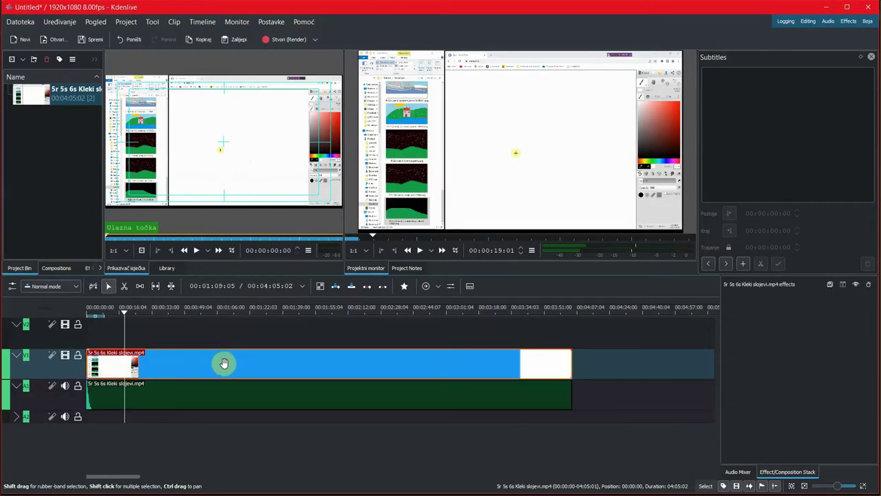
right_click(225, 364)
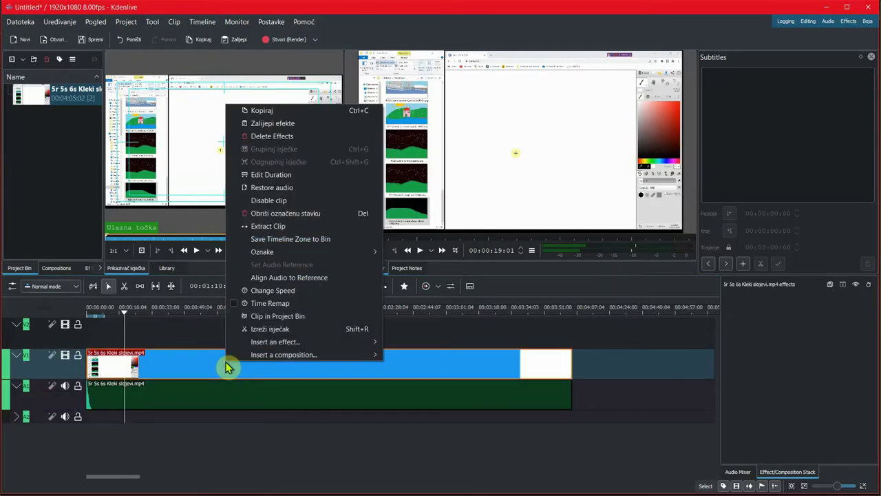
click(261, 113)
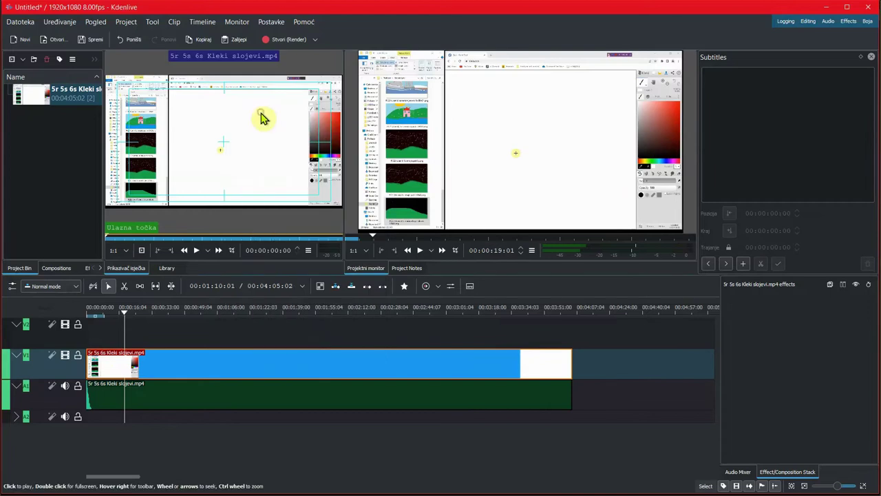
click(56, 341)
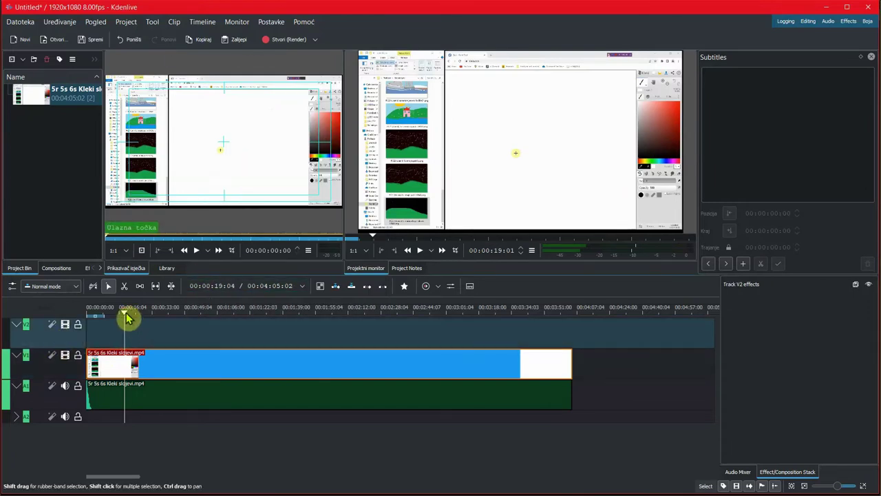
key(Home)
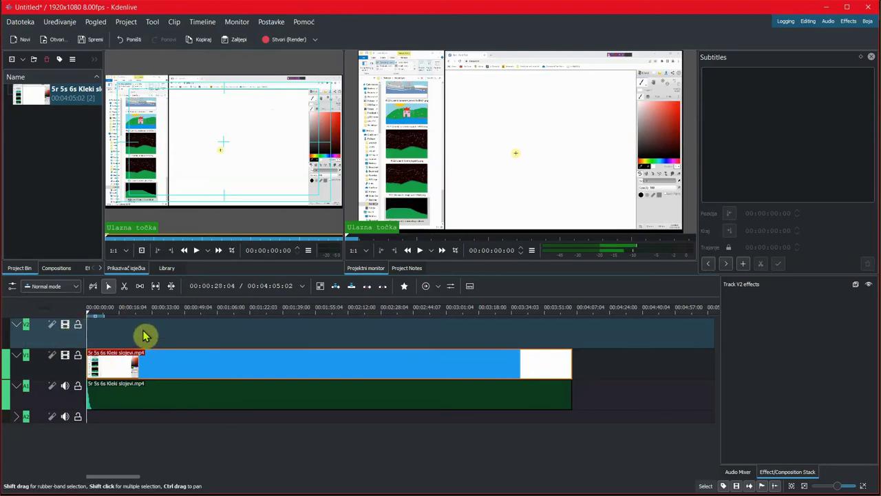
right_click(117, 332)
click(131, 335)
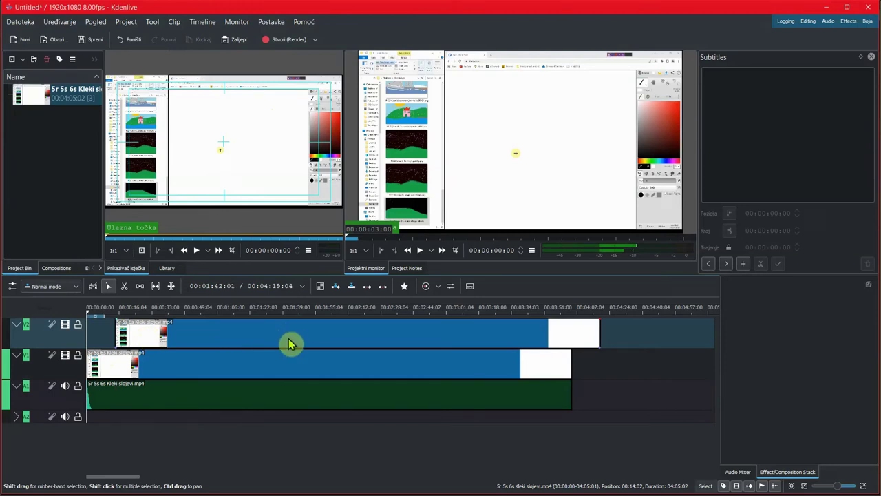
drag(303, 336, 269, 333)
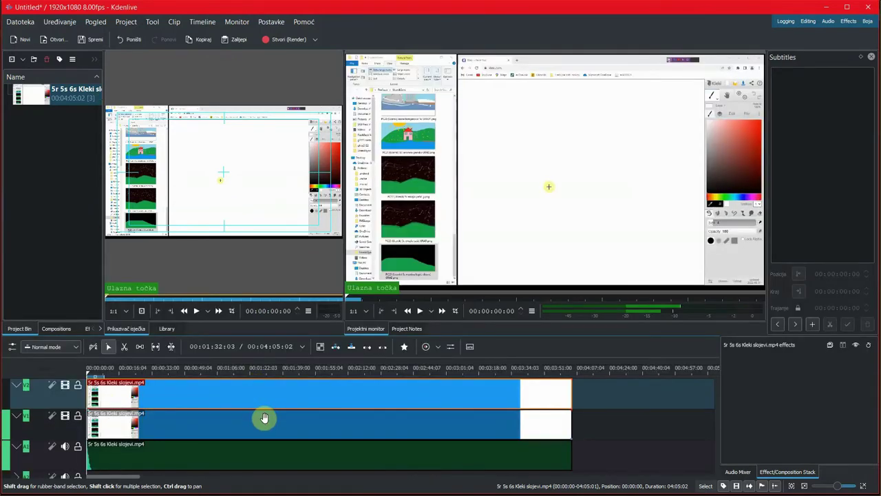
- Group the V2 and V1 video clips together with the A1 audio clip
shift+click(264, 421)
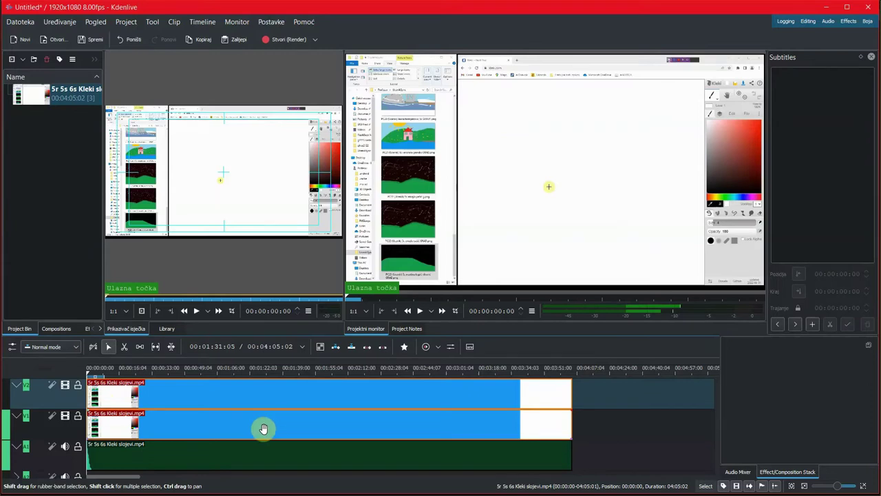
shift+click(262, 447)
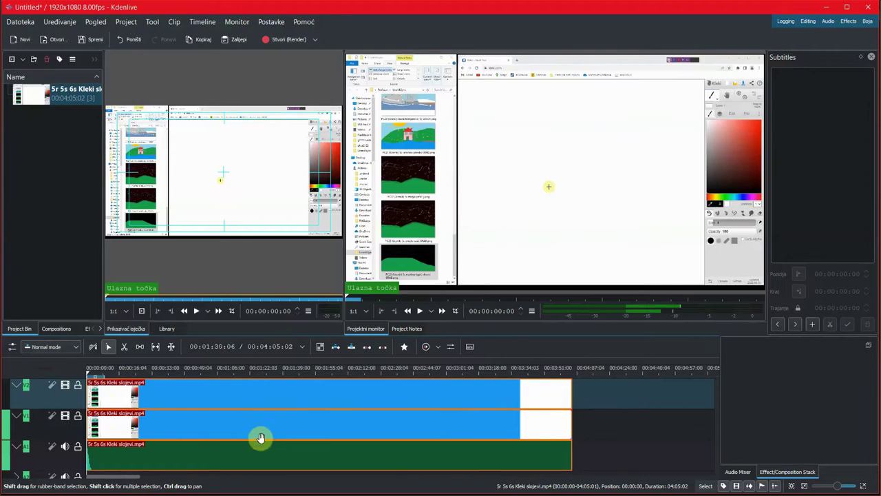
right_click(260, 399)
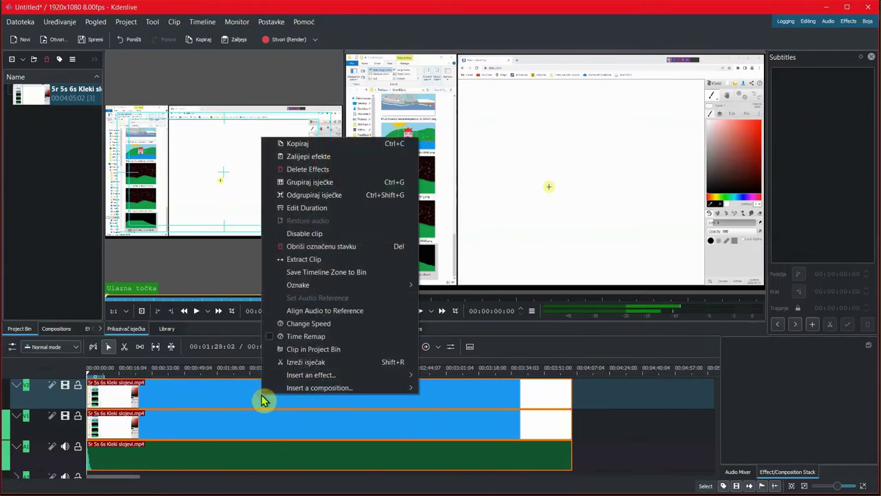
click(310, 186)
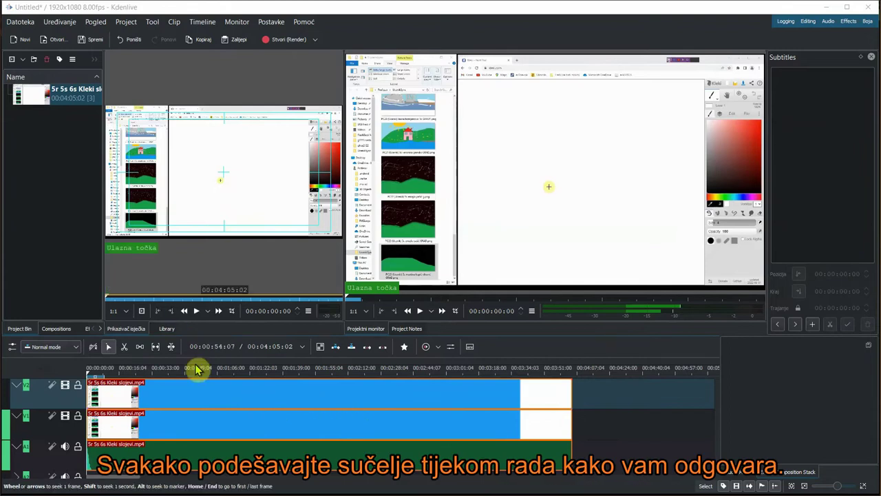
- Apply the Alpha shapes (Mask) video effect to the V2 clip and select that clip to show its effect settings
drag(104, 251, 198, 264)
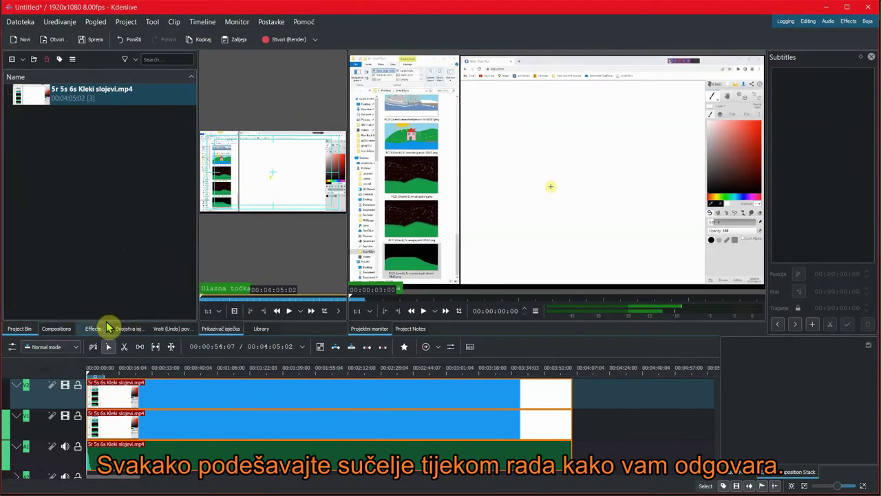
click(93, 330)
click(28, 84)
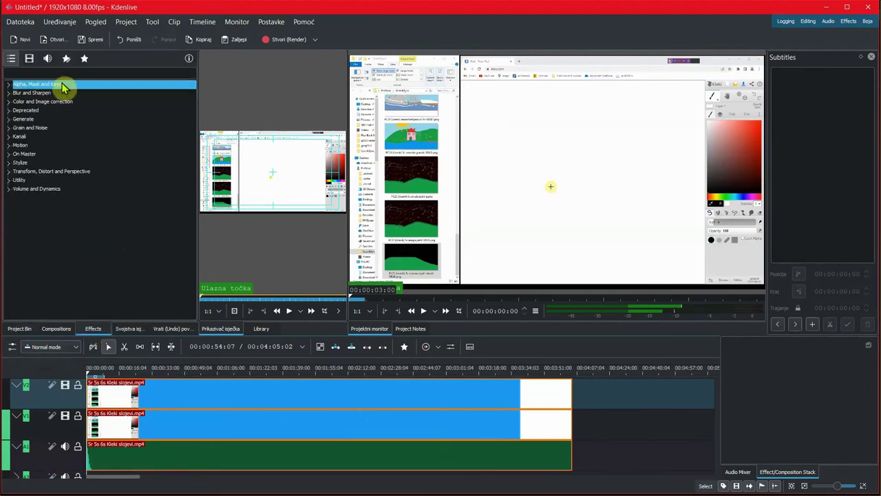
click(8, 84)
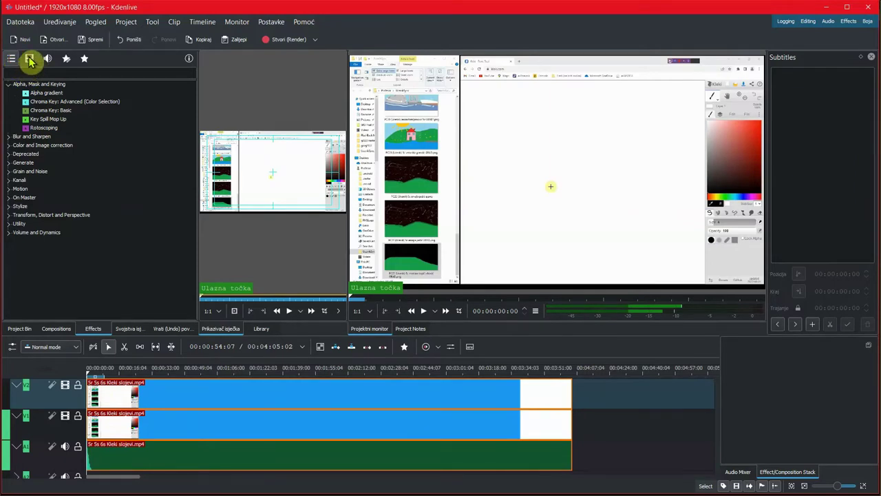
click(30, 61)
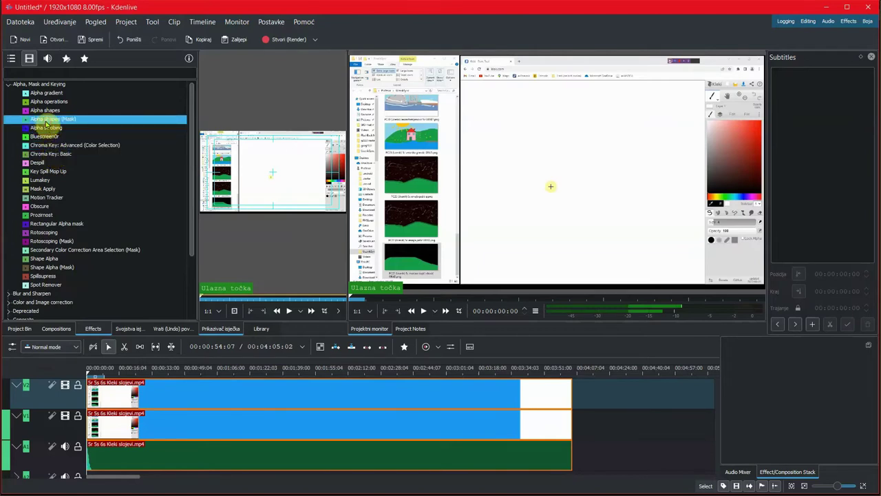
drag(47, 123, 234, 398)
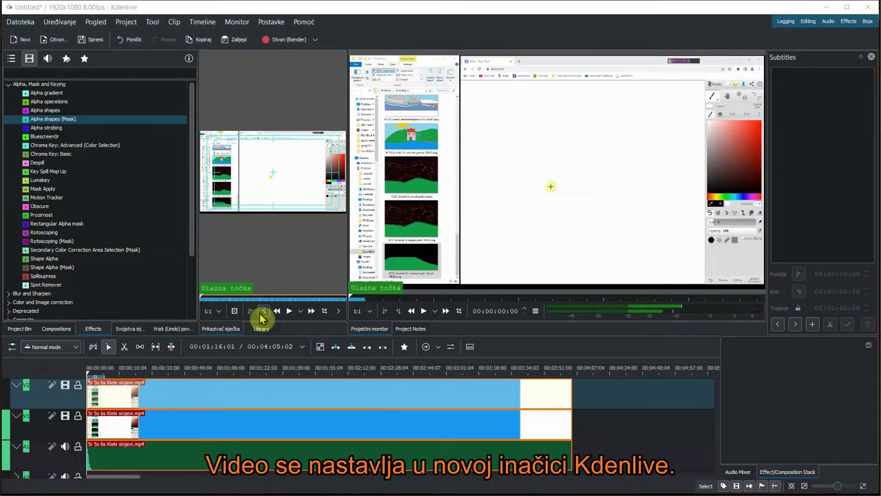
click(273, 396)
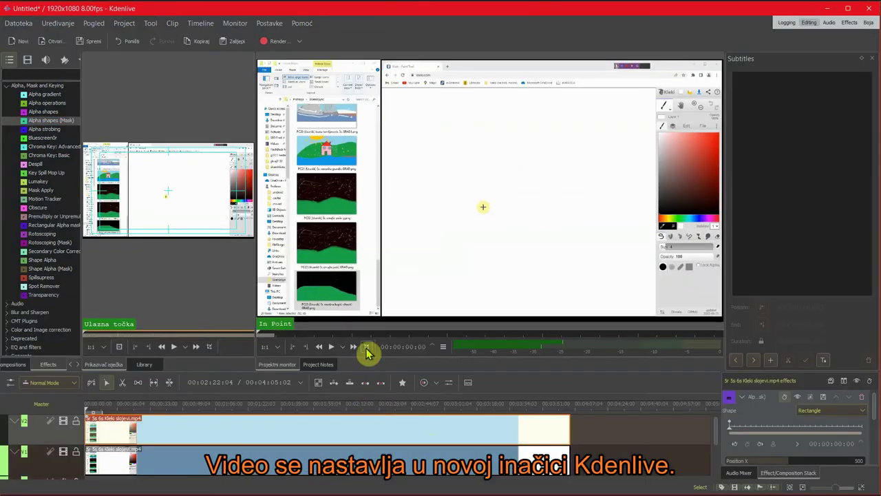
- Place and resize the rectangular mask over the column of image thumbnails in the project preview, at Position X about 148
click(367, 347)
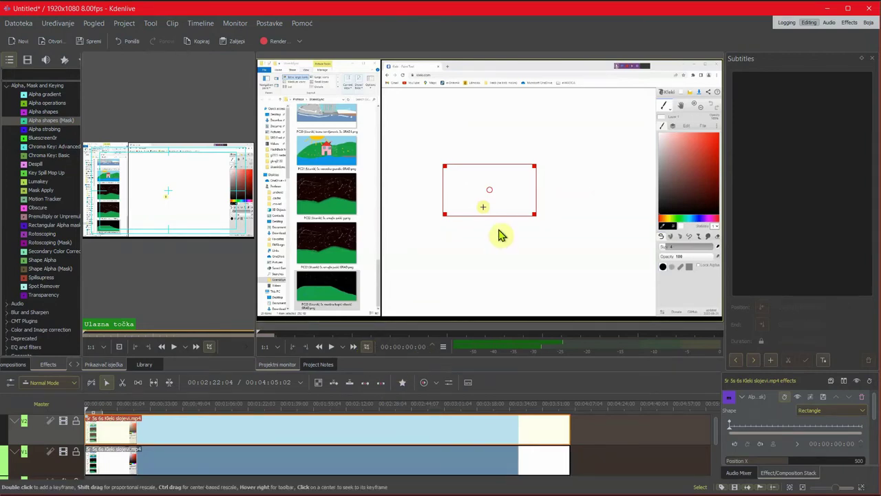
drag(491, 191, 344, 132)
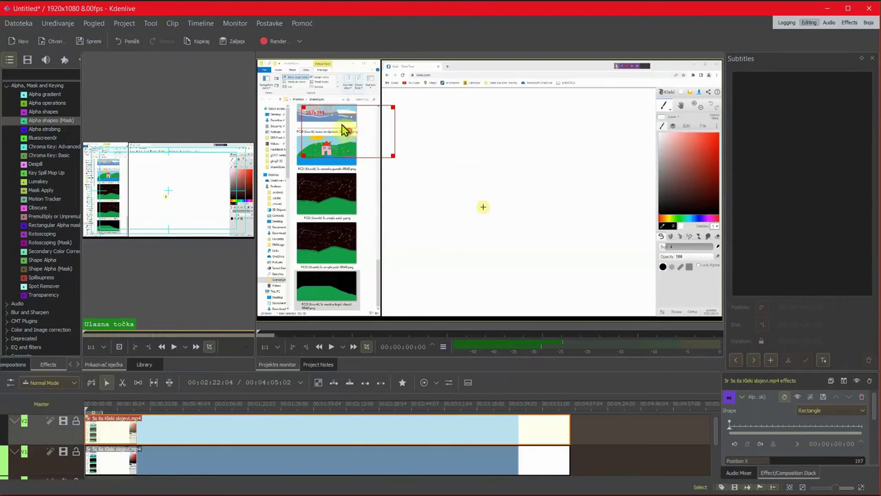
drag(387, 155, 345, 309)
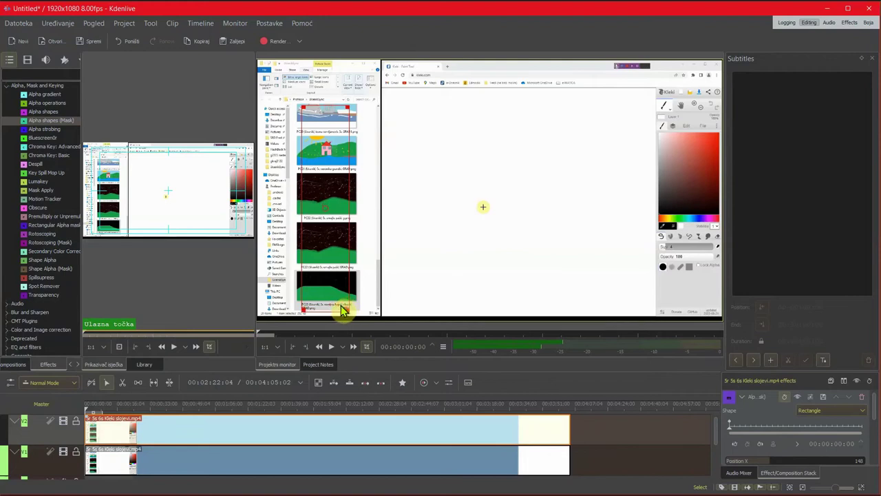
- Add the Gaussian Blur effect from Blur and Sharpen to the V2 clip
click(19, 313)
scroll(30, 325, down, 2)
scroll(31, 325, down, 3)
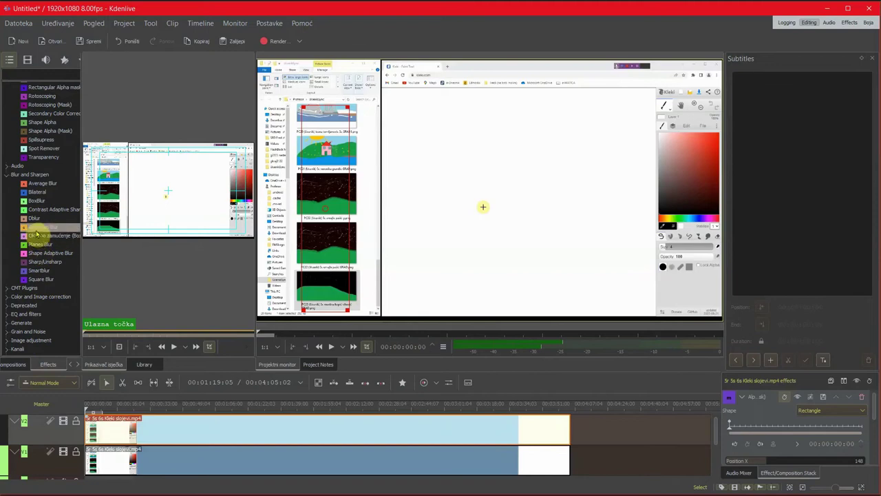
drag(40, 227, 252, 435)
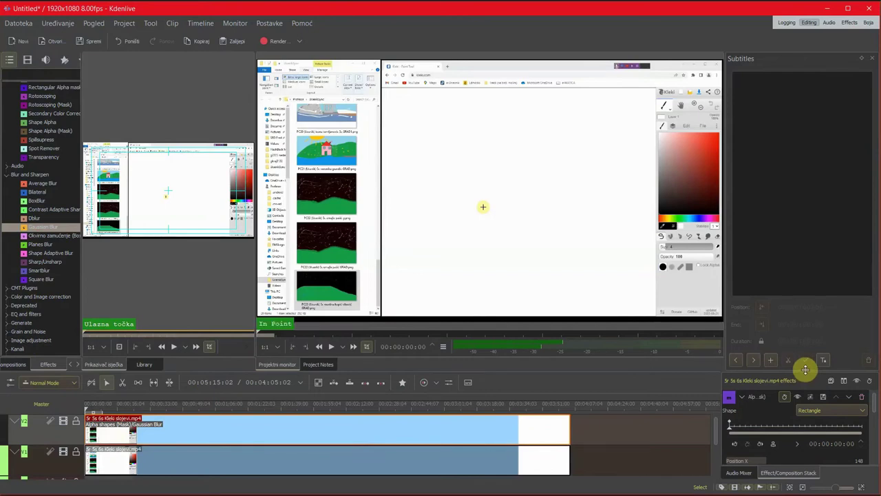
- Set the Sigma of the V2 clip's Gaussian Blur effect to 69
click(754, 421)
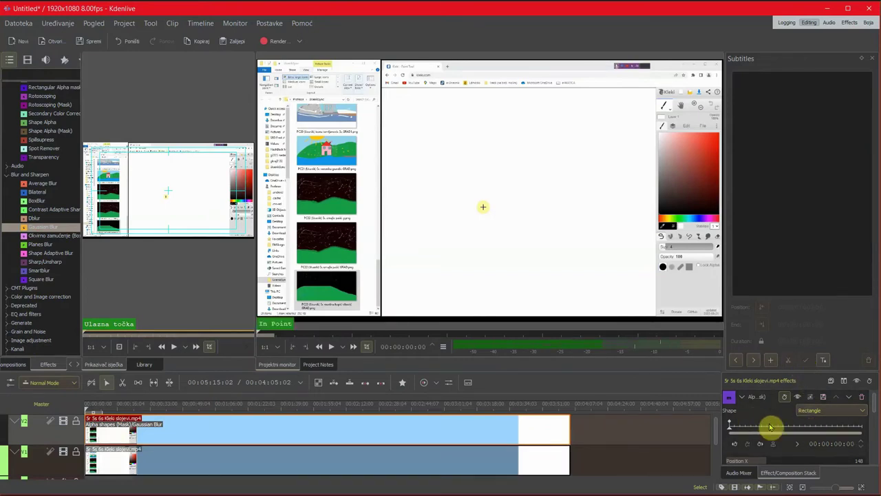
scroll(768, 423, down, 5)
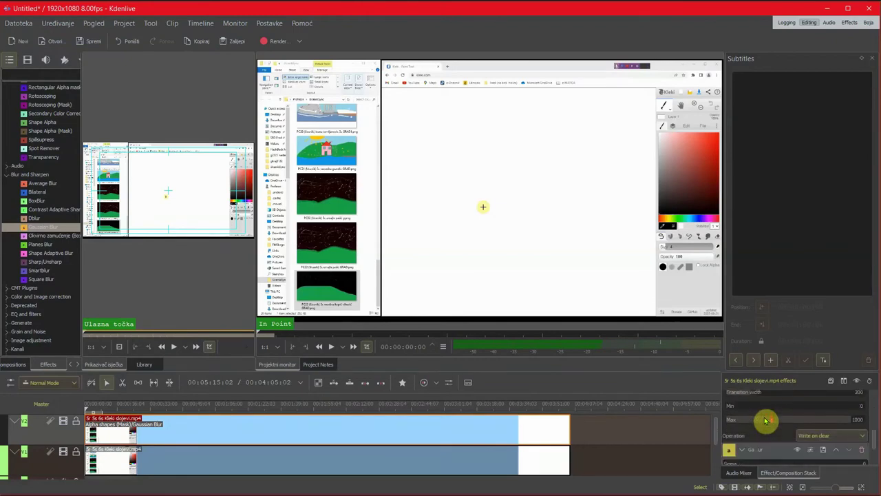
scroll(766, 421, down, 2)
scroll(766, 421, down, 1)
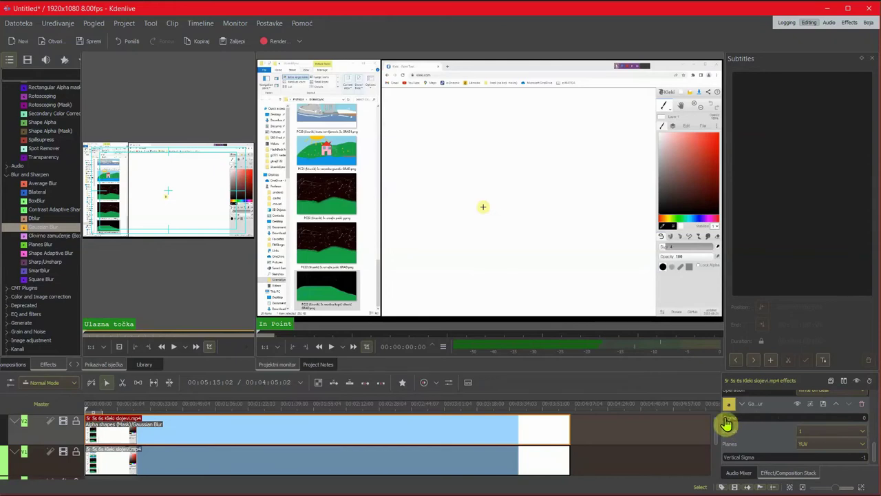
drag(726, 423, 737, 424)
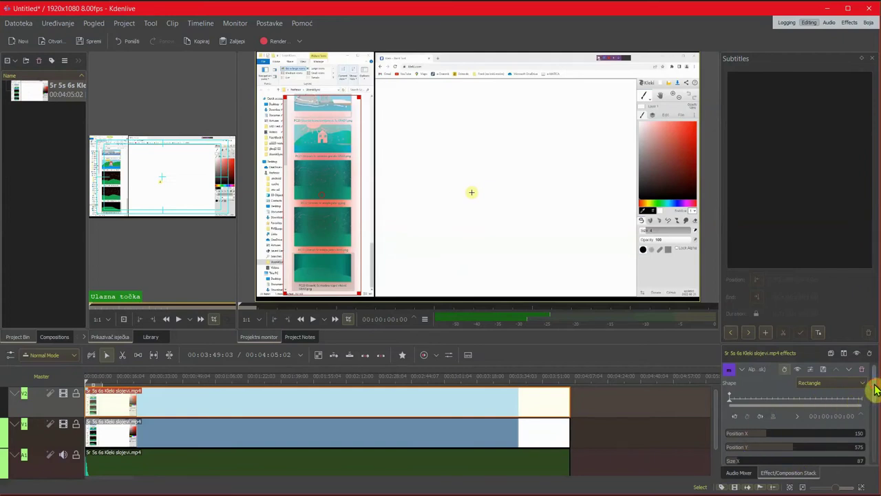
- Widen the effect stack and review the Alpha shapes (Mask) and Gaussian Blur settings of the V2 clip
drag(875, 388, 877, 462)
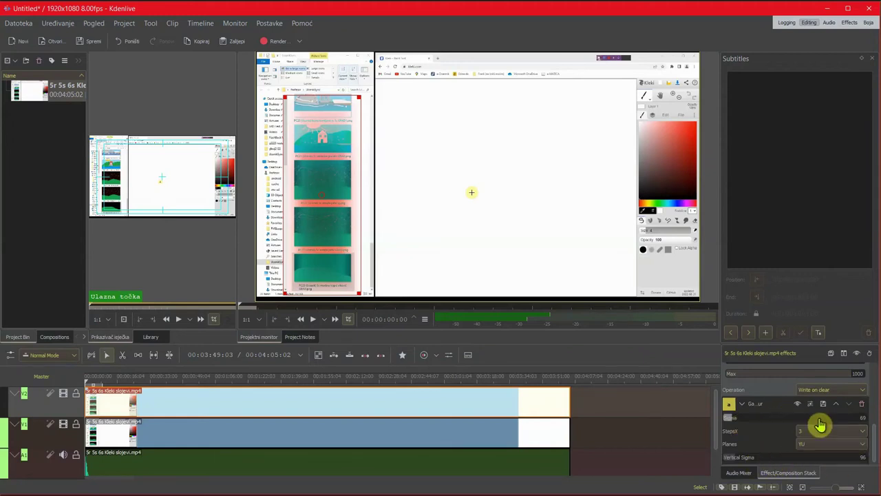
drag(876, 449, 877, 389)
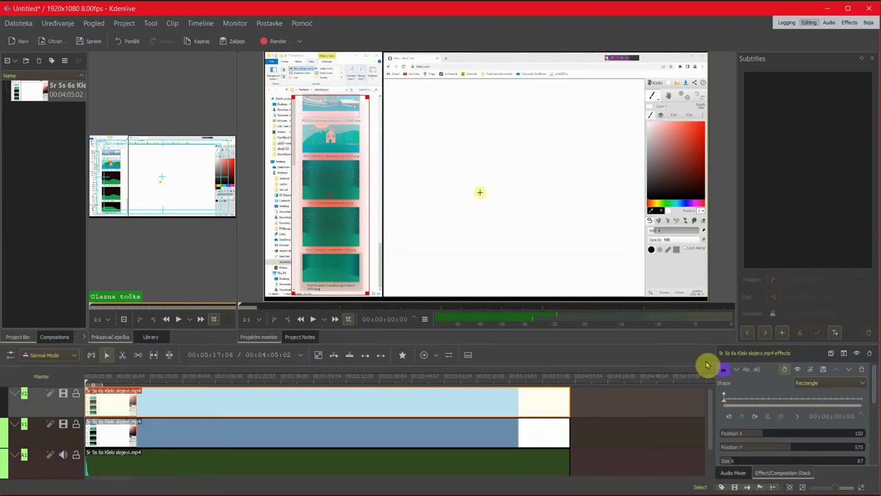
drag(716, 358, 558, 381)
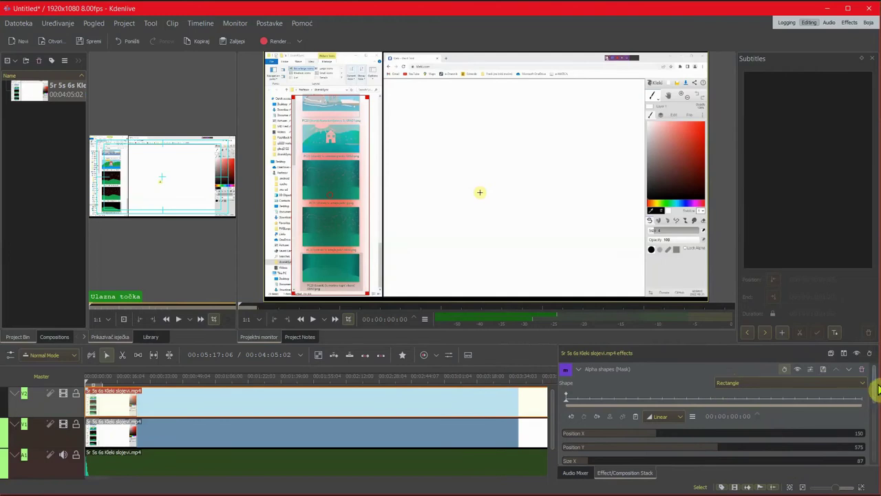
drag(878, 391, 878, 458)
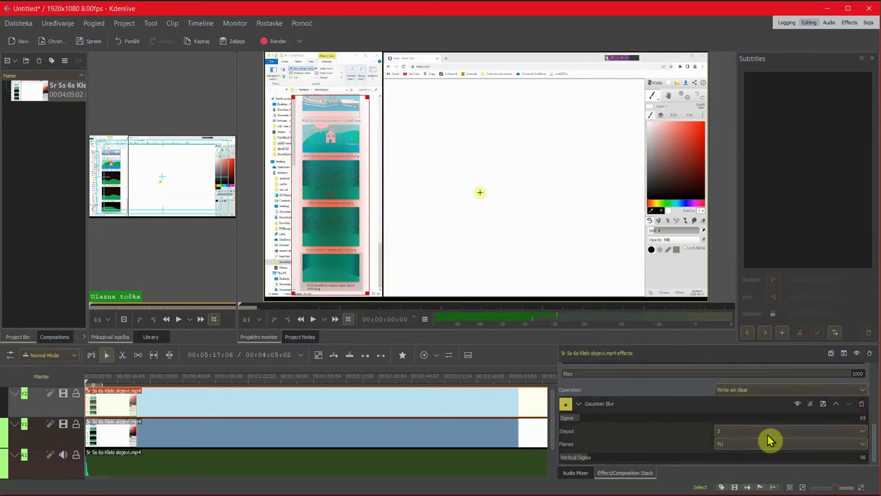
- Delete the Gaussian Blur effect from the V2 clip
click(863, 406)
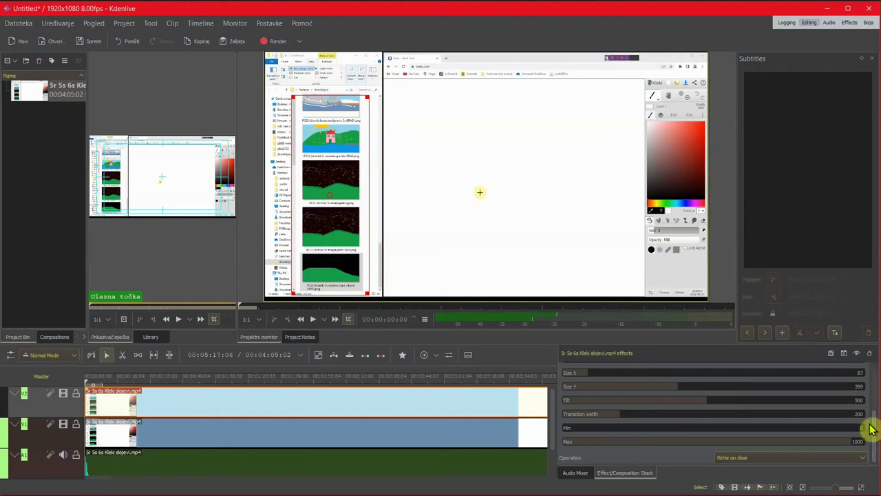
scroll(872, 416, up, 5)
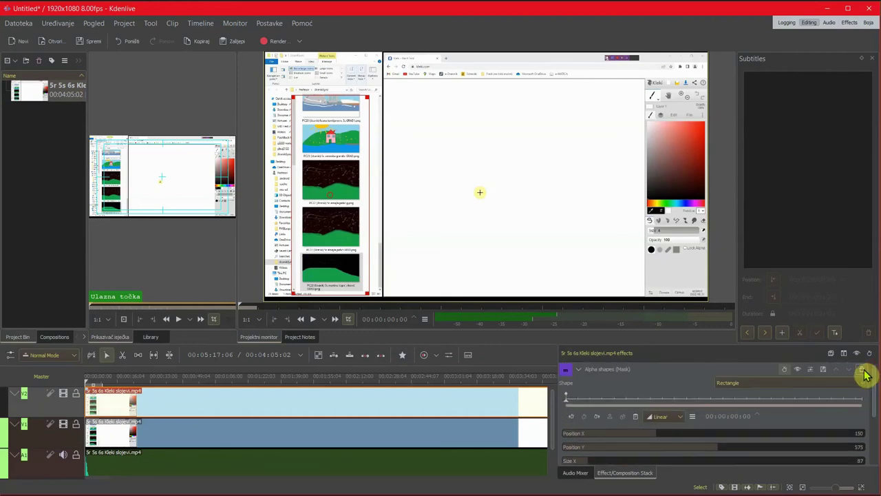
- Remove the Alpha shapes (Mask) effect from the V2 clip and delete that clip from the timeline
click(862, 370)
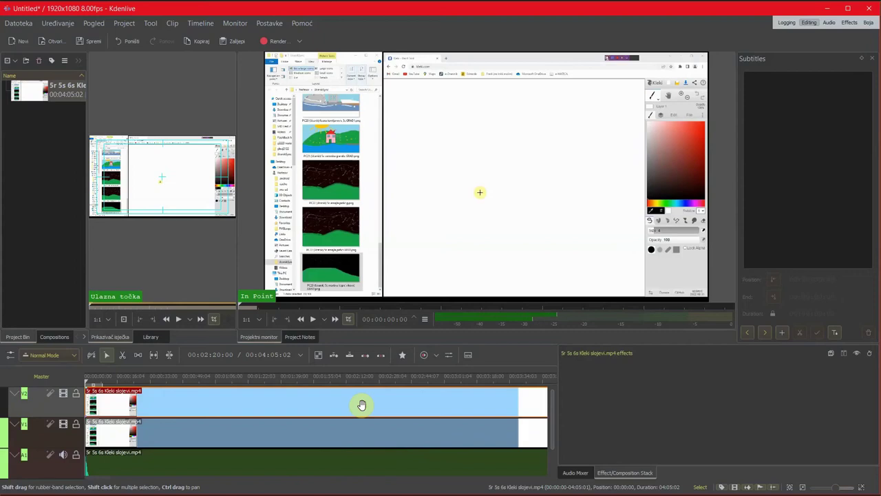
key(Delete)
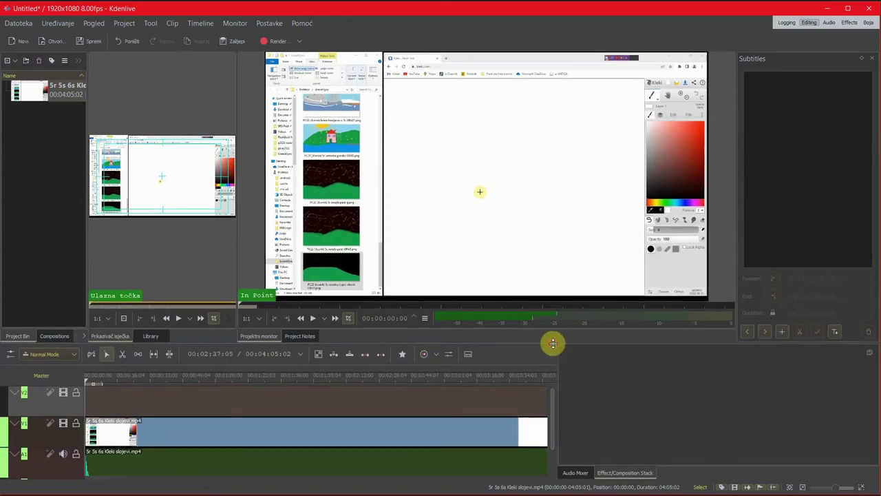
- Add the Obscure effect from Alpha, Mask and Keying to the V1 clip and show its settings
drag(553, 341, 558, 324)
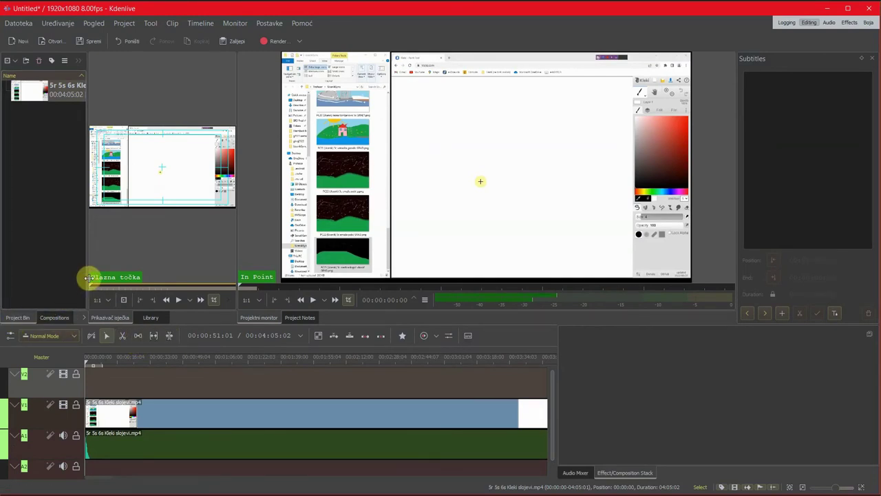
drag(88, 277, 189, 277)
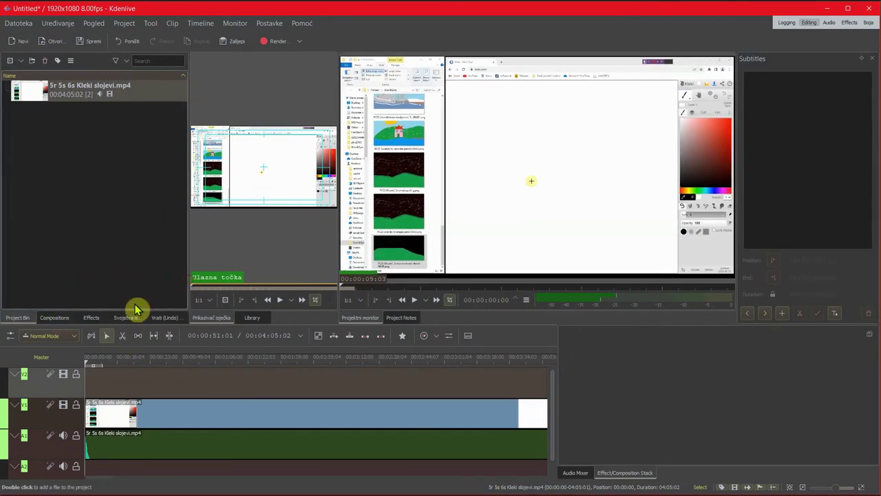
click(95, 320)
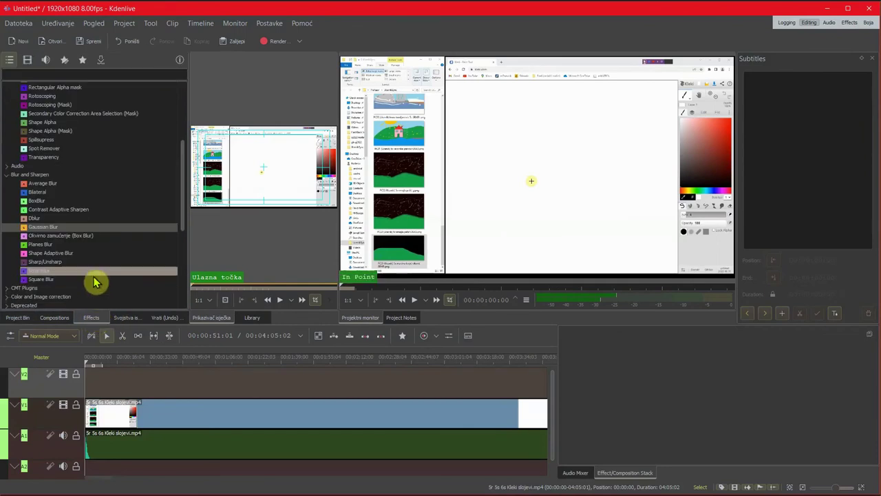
scroll(103, 244, up, 2)
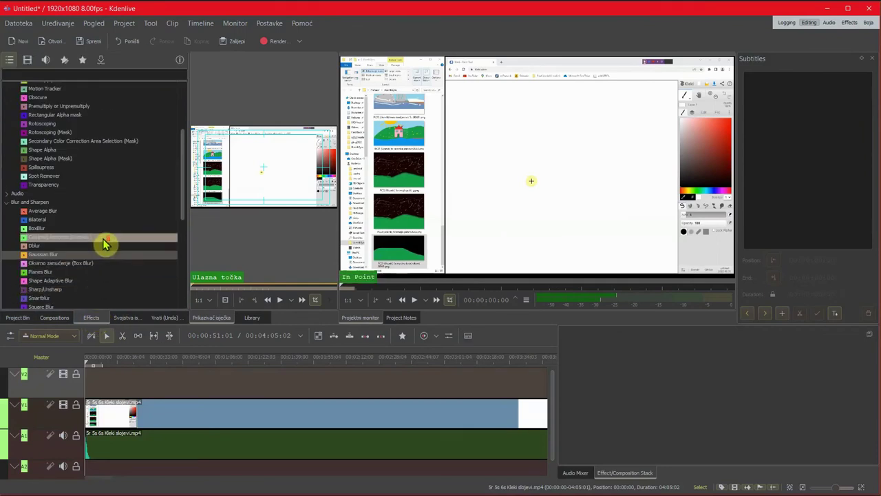
scroll(104, 245, up, 3)
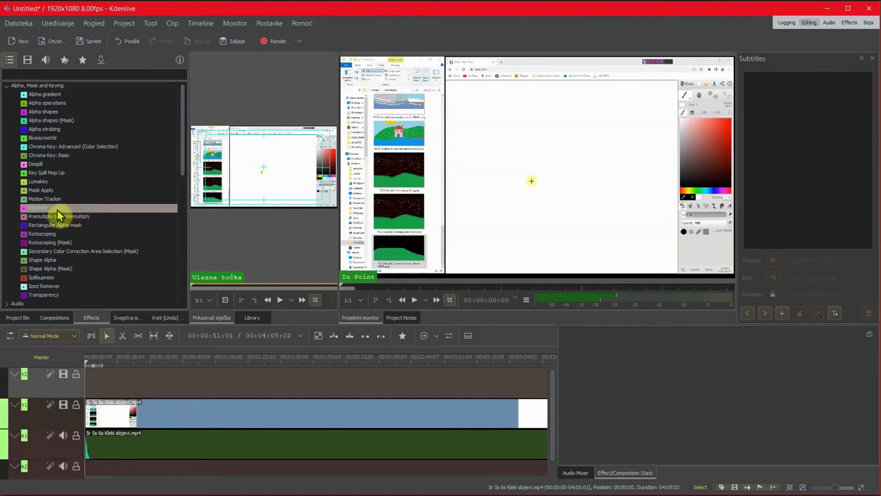
drag(59, 216, 225, 420)
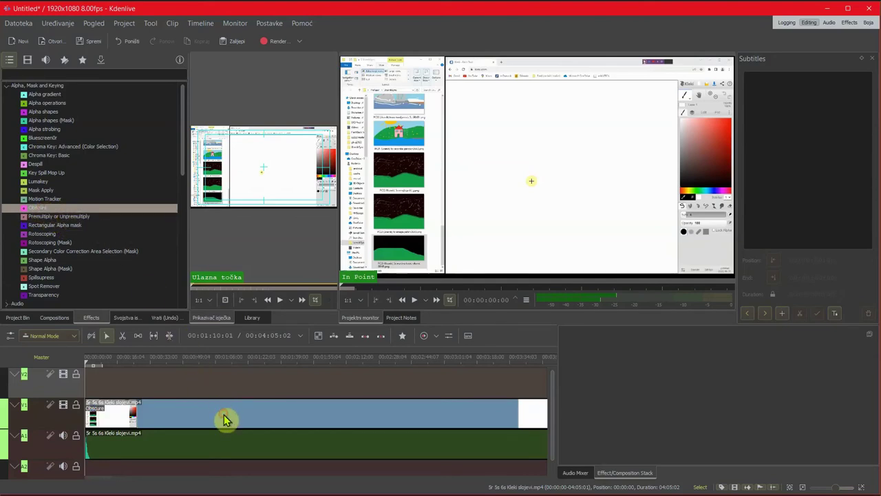
click(344, 418)
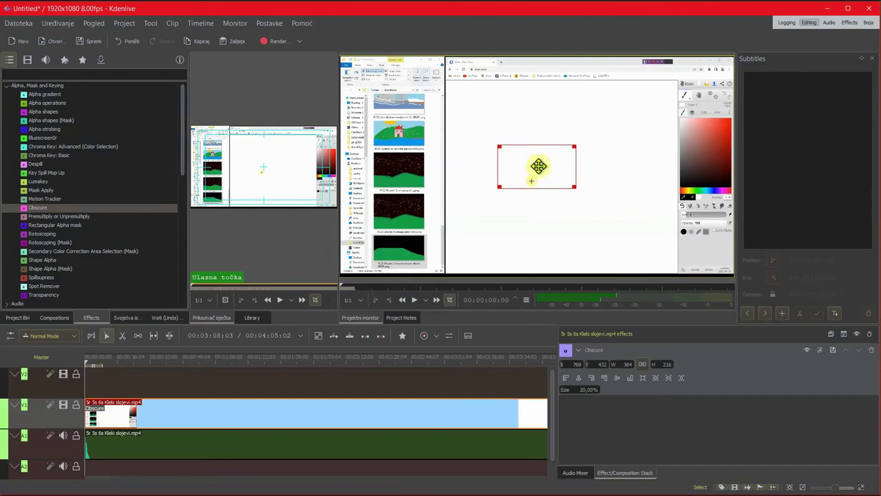
- Move the Obscure rectangle over the column of image thumbnails and set its size to 15,42%
drag(538, 165, 418, 265)
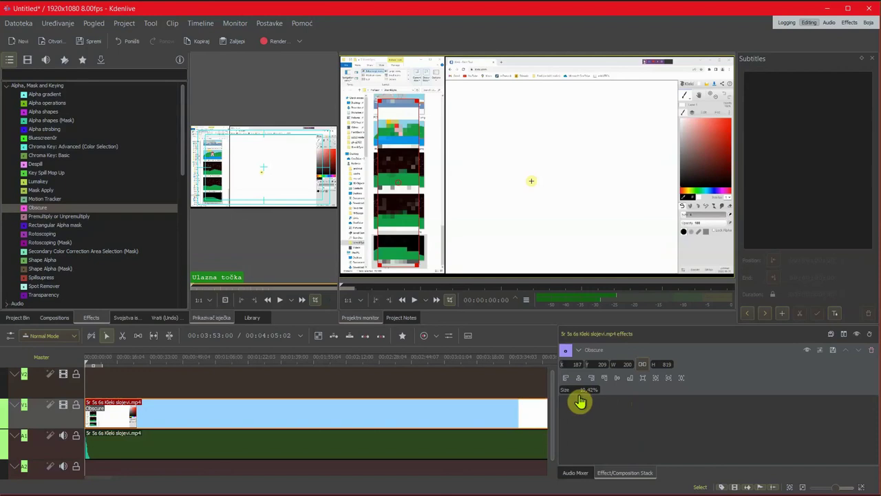
key(ctrl+z)
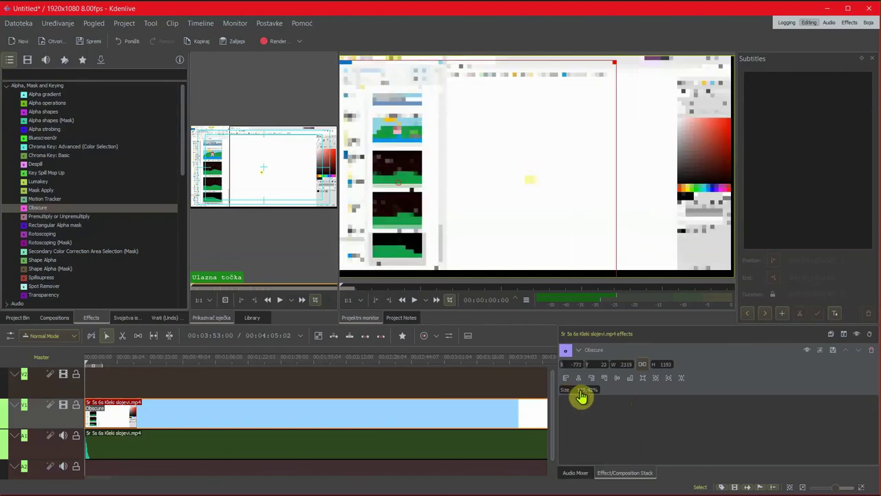
drag(574, 399, 563, 386)
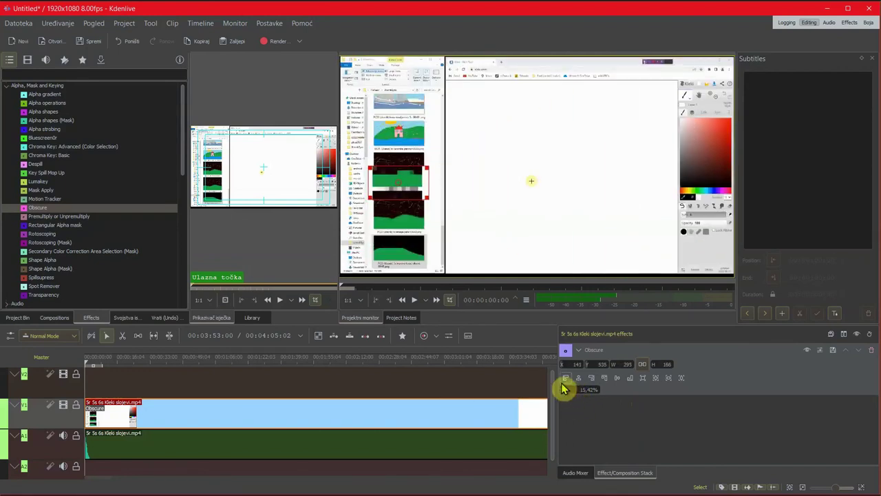
- Reshape the Obscure rectangle to a tall strip over the thumbnails, about 124 by 874 at X 227, Y 170, and play the result
drag(423, 168, 418, 101)
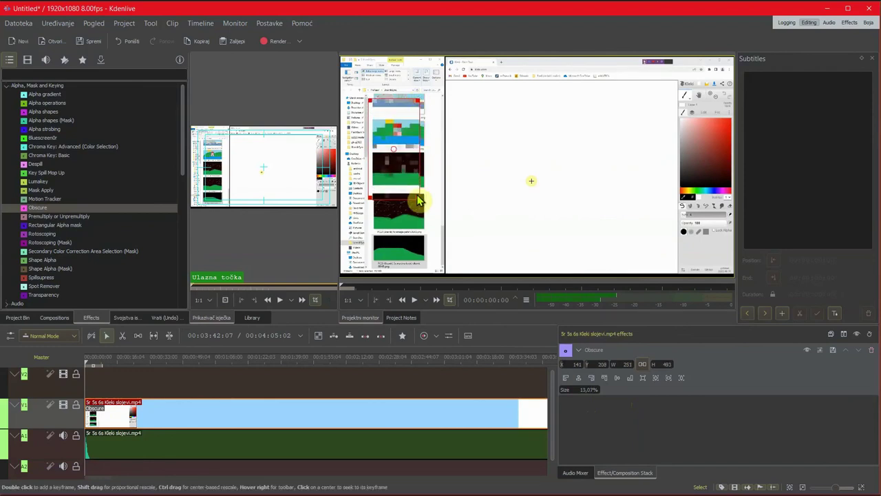
drag(417, 199, 413, 273)
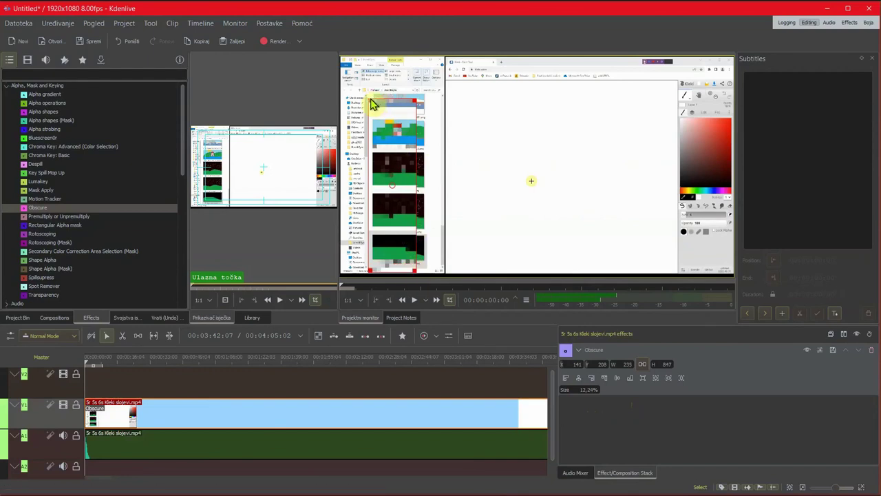
drag(370, 102, 386, 92)
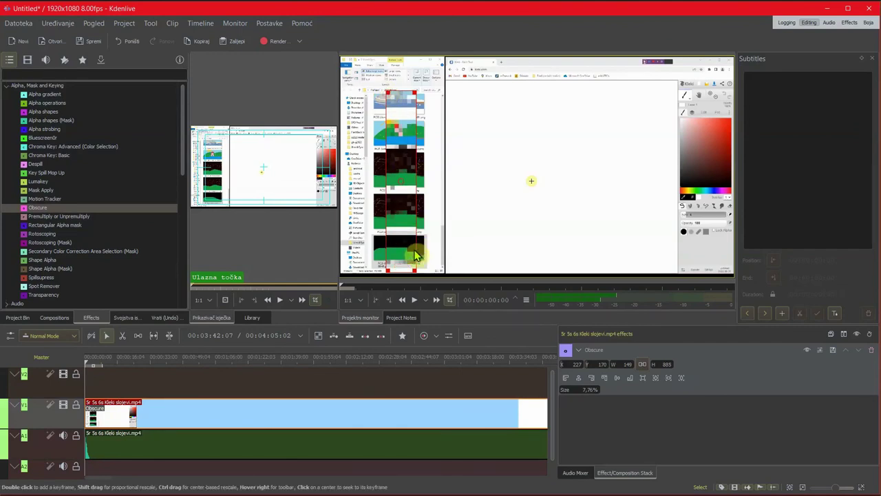
drag(413, 268, 411, 267)
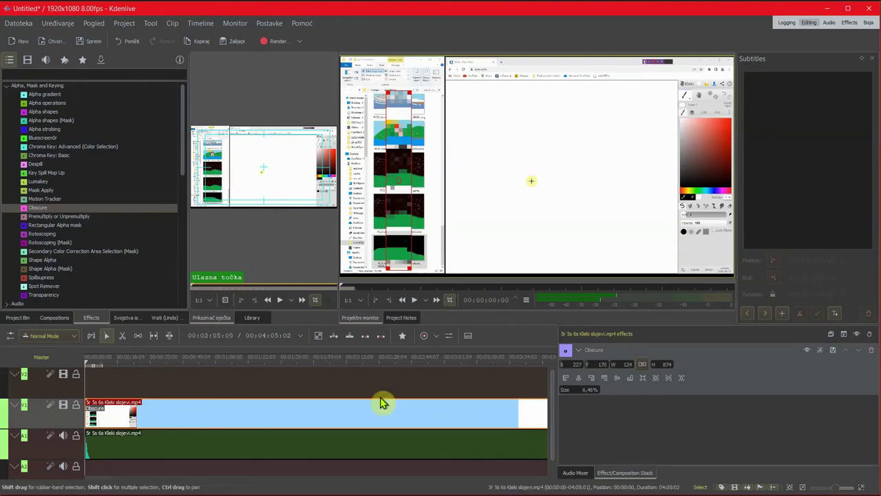
click(415, 300)
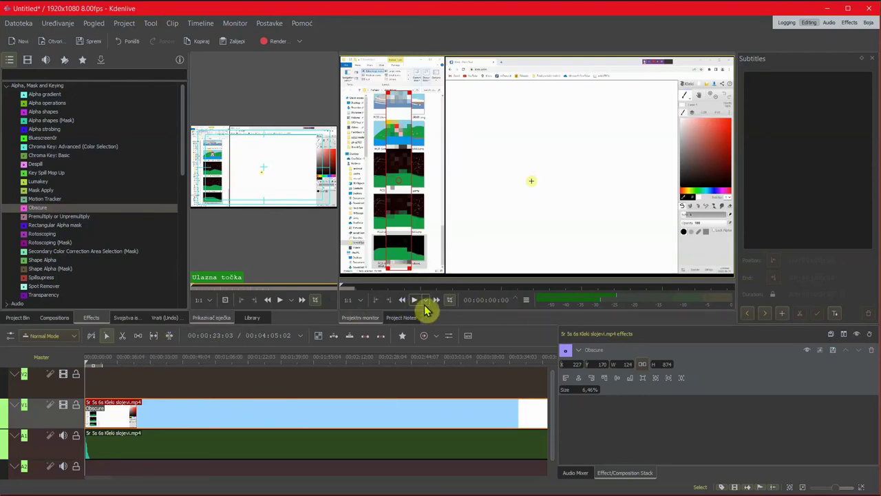